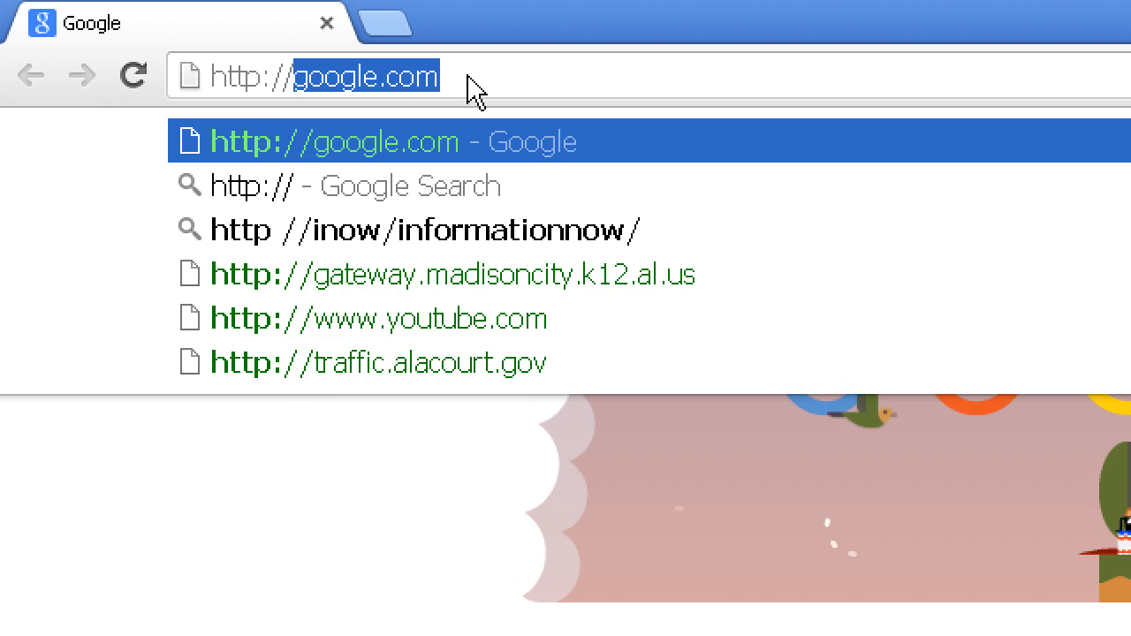
Enter the servicedesk web address in Chrome's address bar.
text(desk)
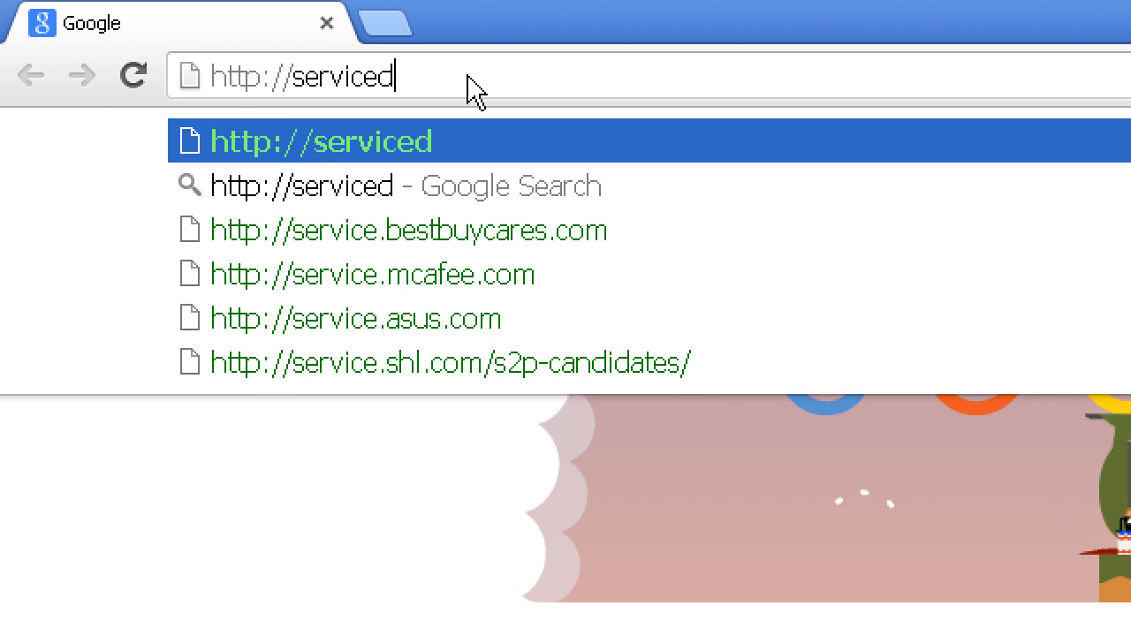
text(/)
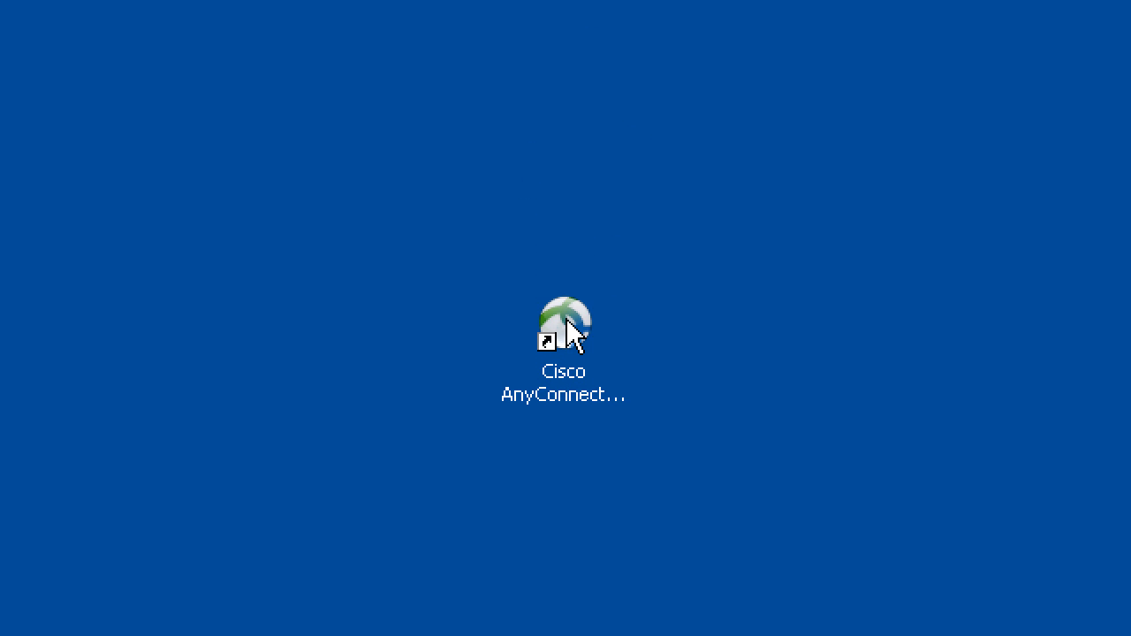
Connect Cisco AnyConnect to alb-connect.muellercompany.com using the account password.
double_click(567, 318)
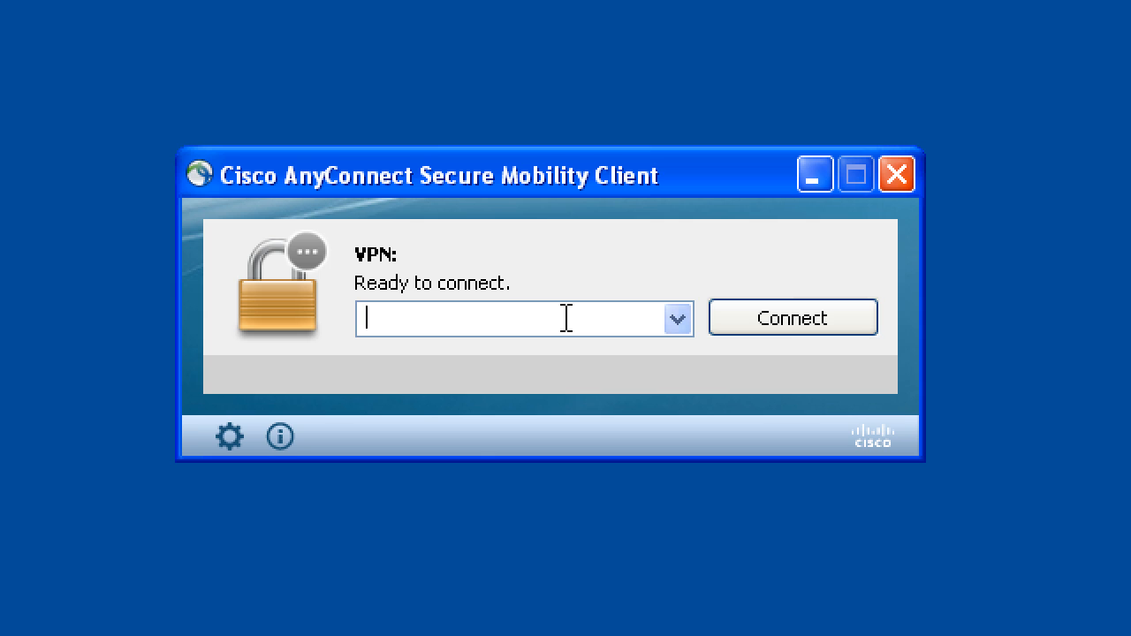
text(alb-connect.muellercompany.com)
click(737, 319)
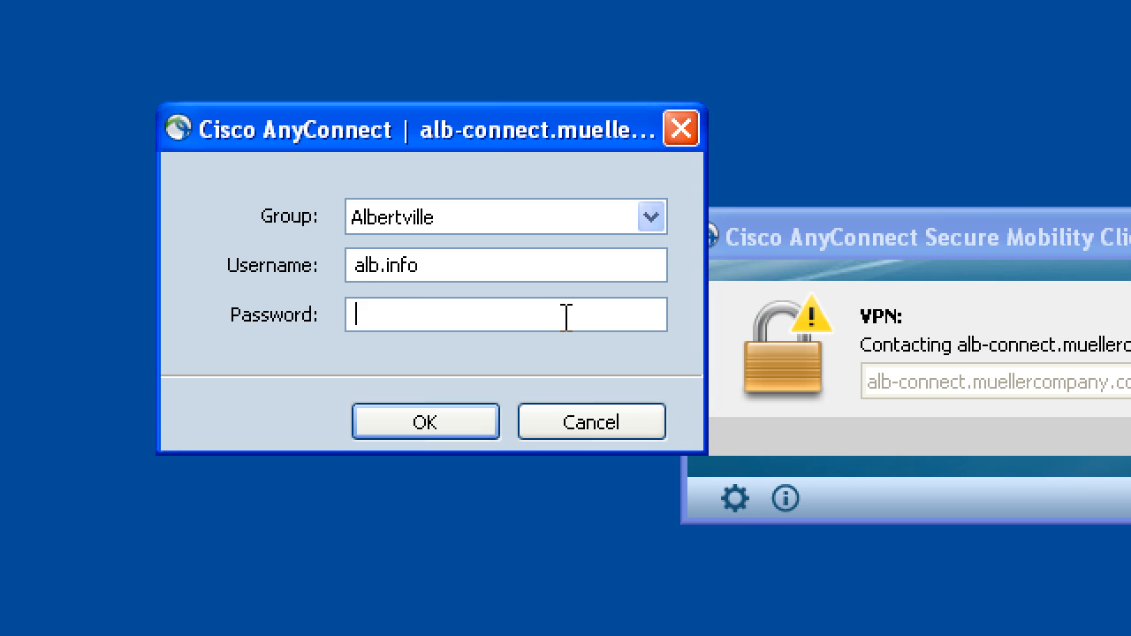
text(*****)
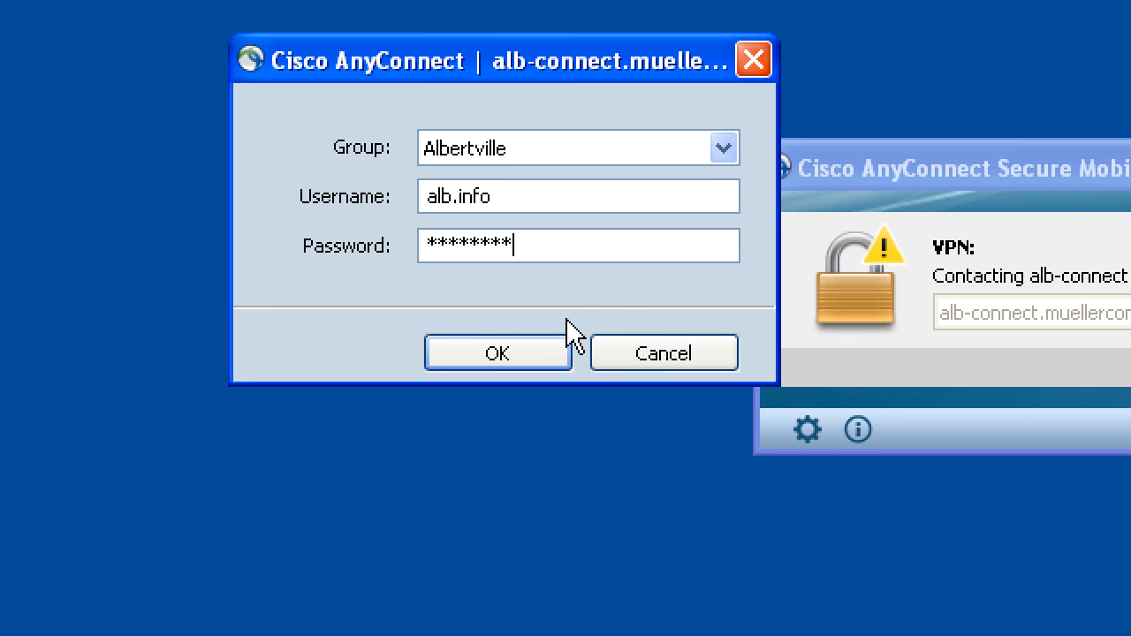
key(Return)
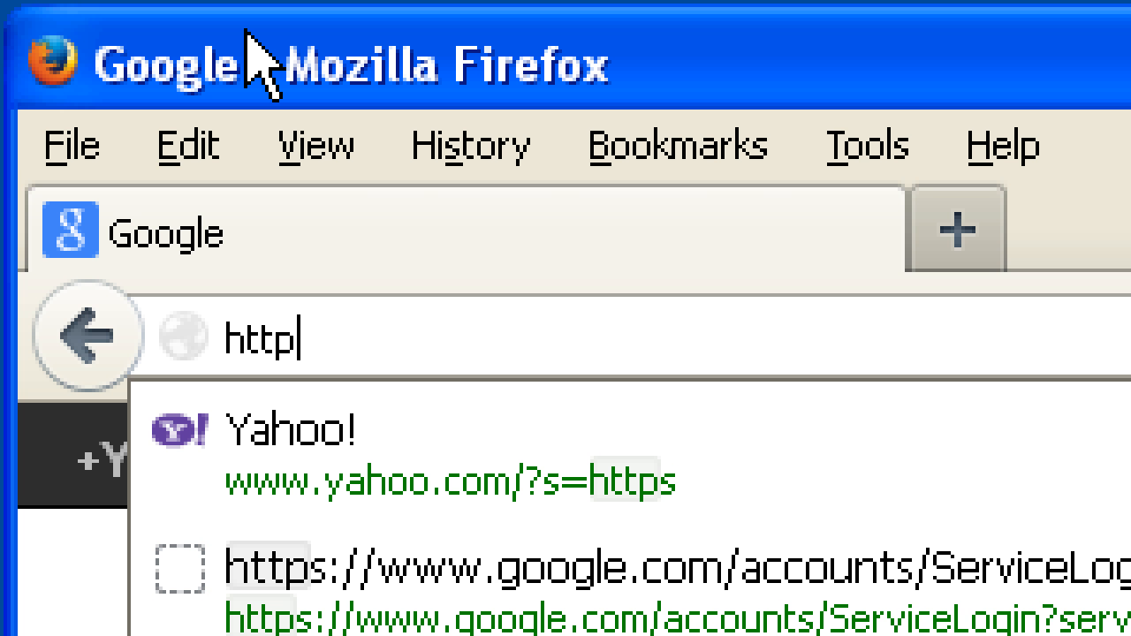
text(://ser)
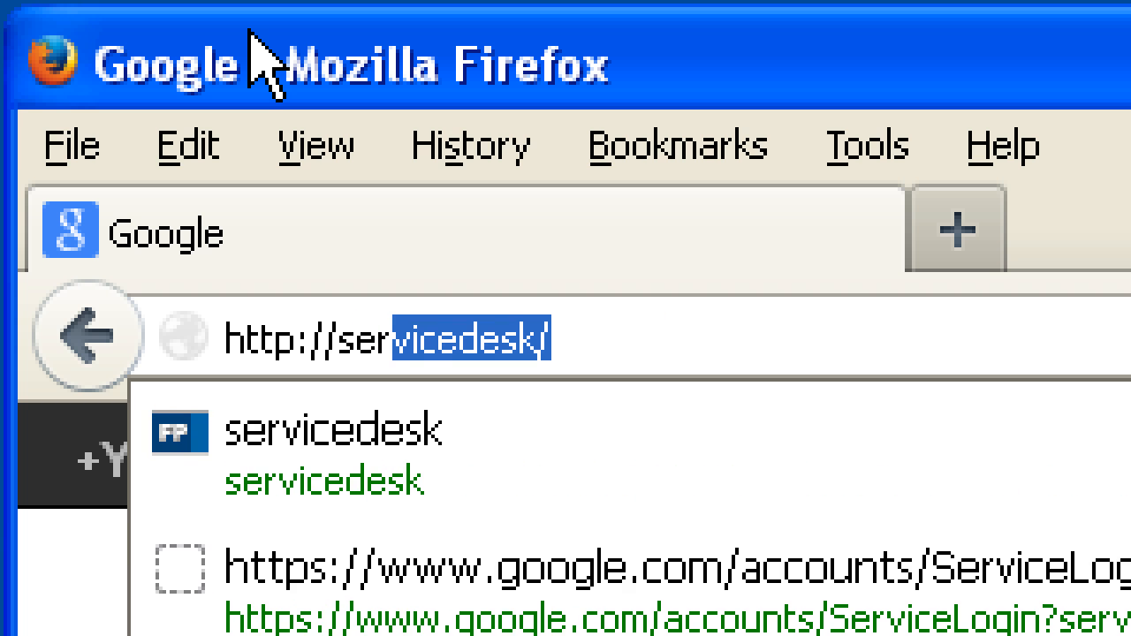
text(vicedesk)
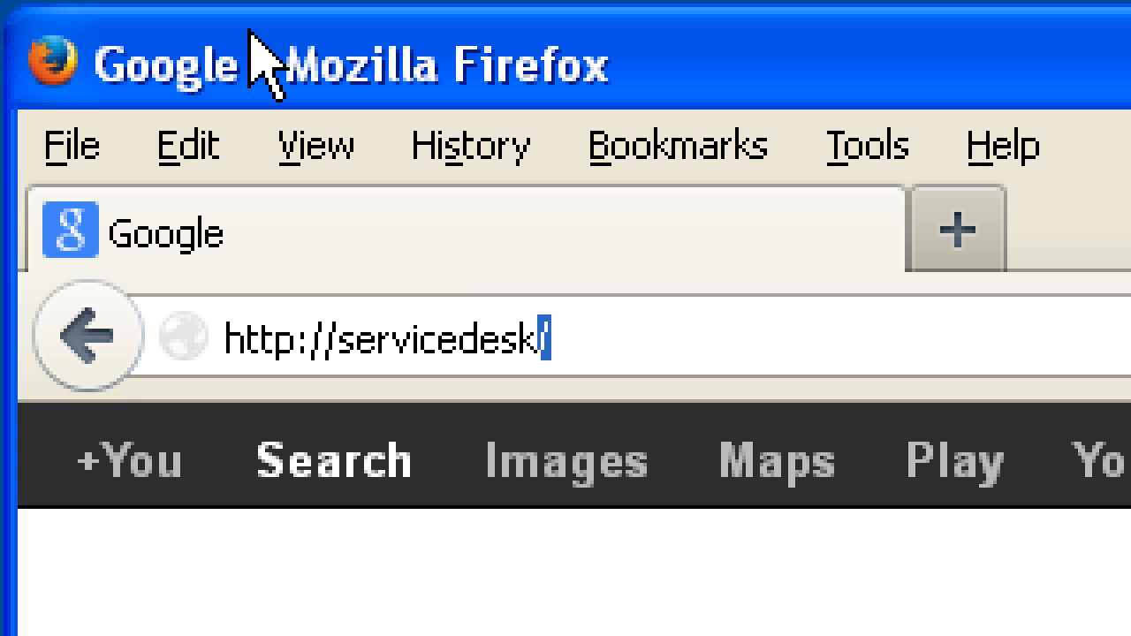
text(/)
key(Return)
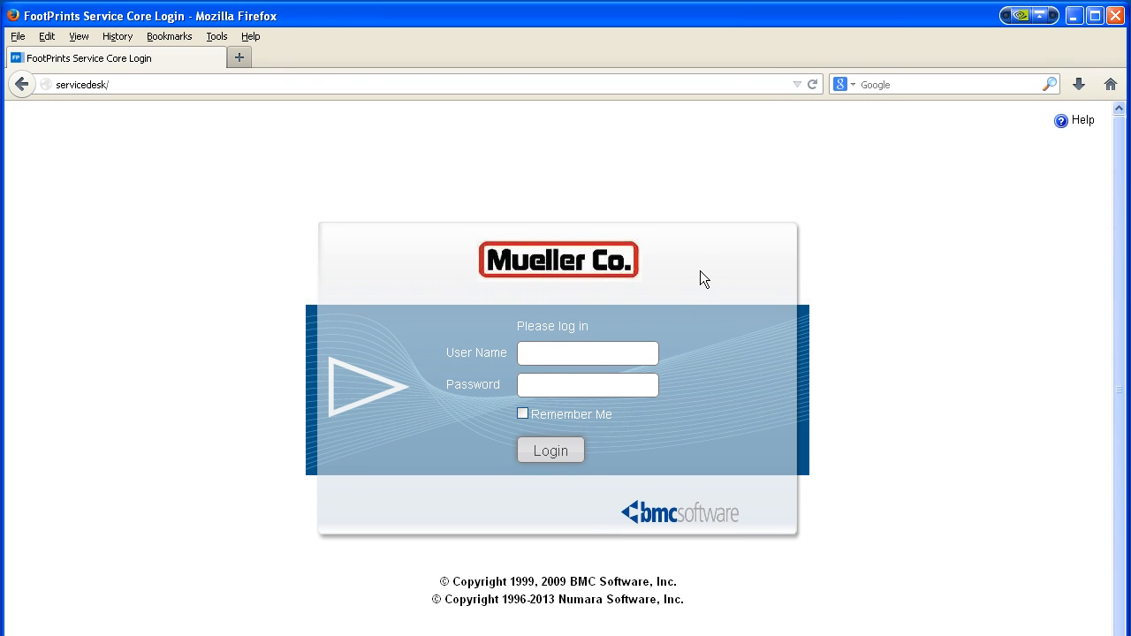
text(alb.info)
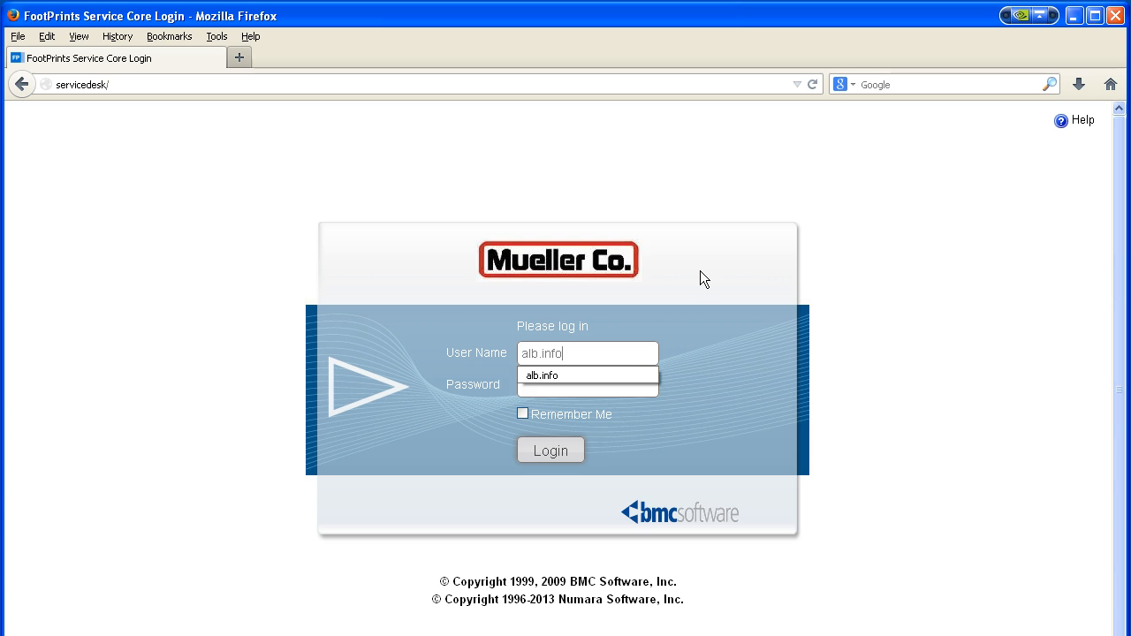
key(Tab)
text(••••••••)
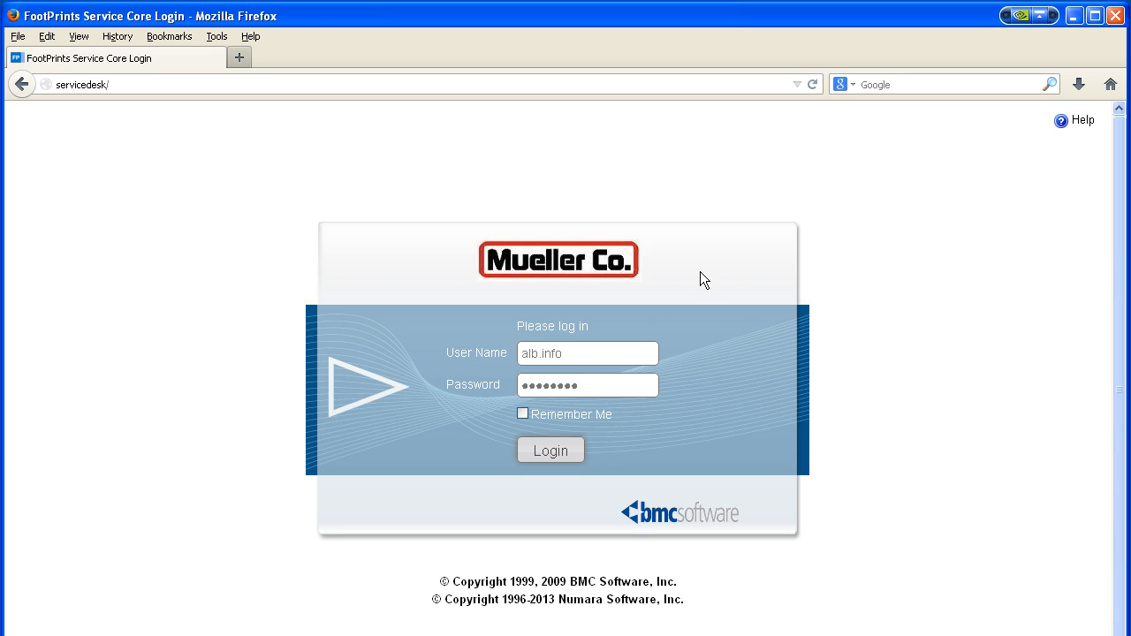
click(566, 451)
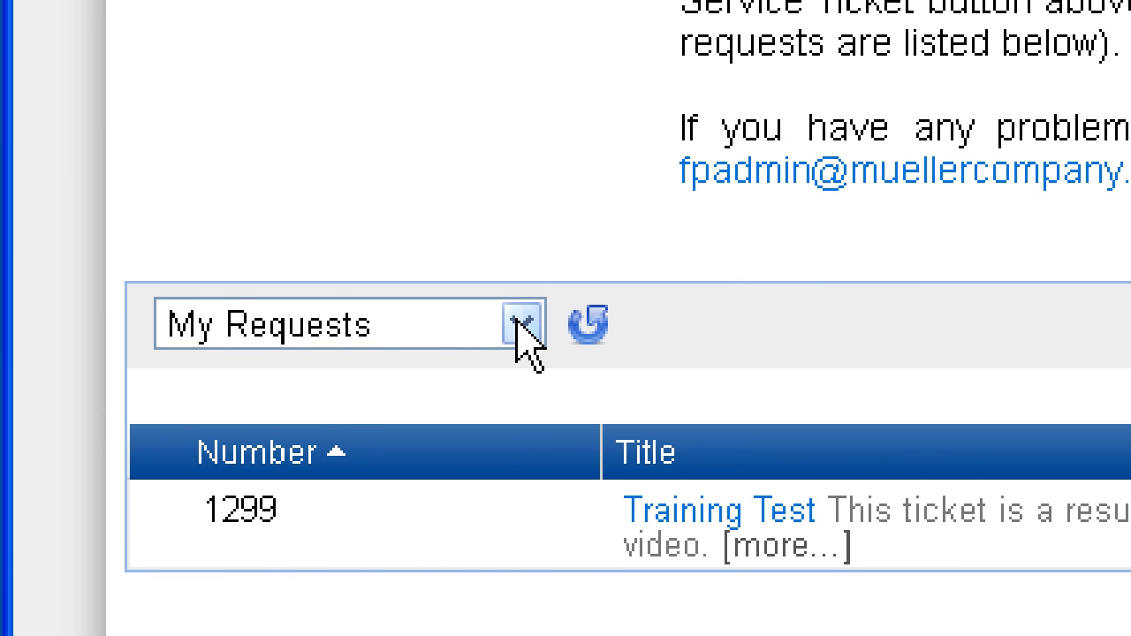
Review the My Requests list views, then bring up a blank New Request form.
click(523, 326)
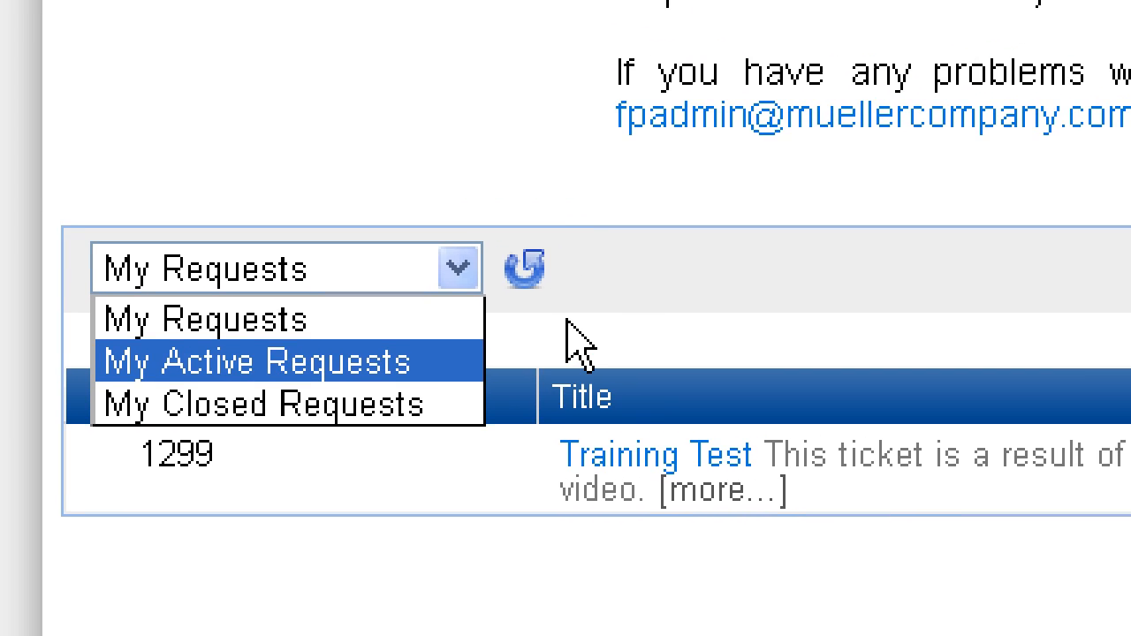
click(640, 256)
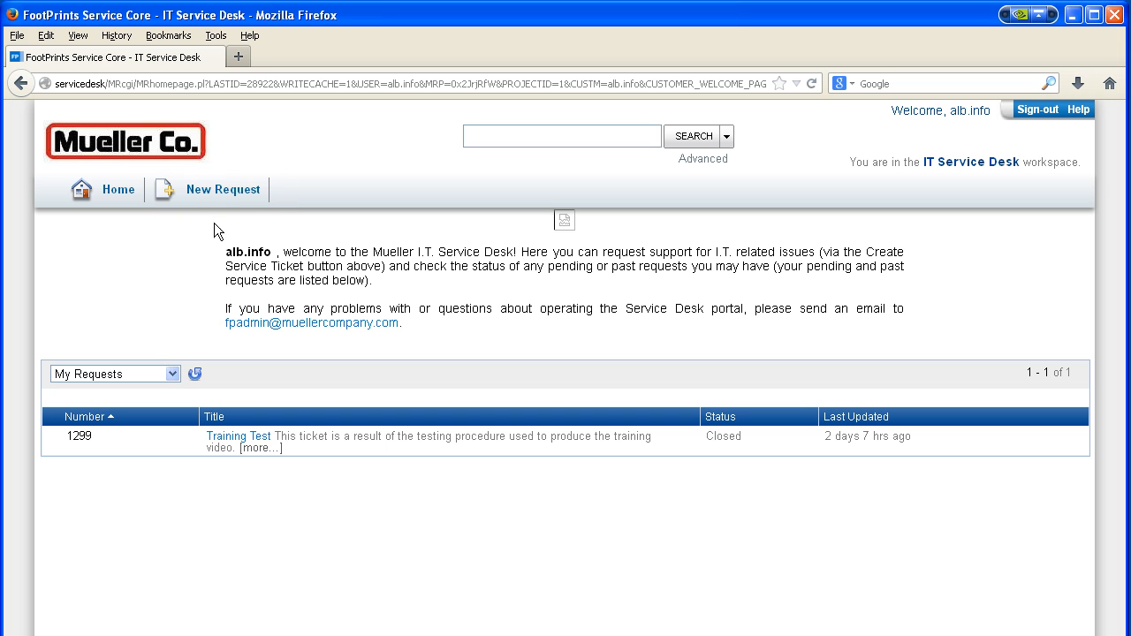
click(218, 190)
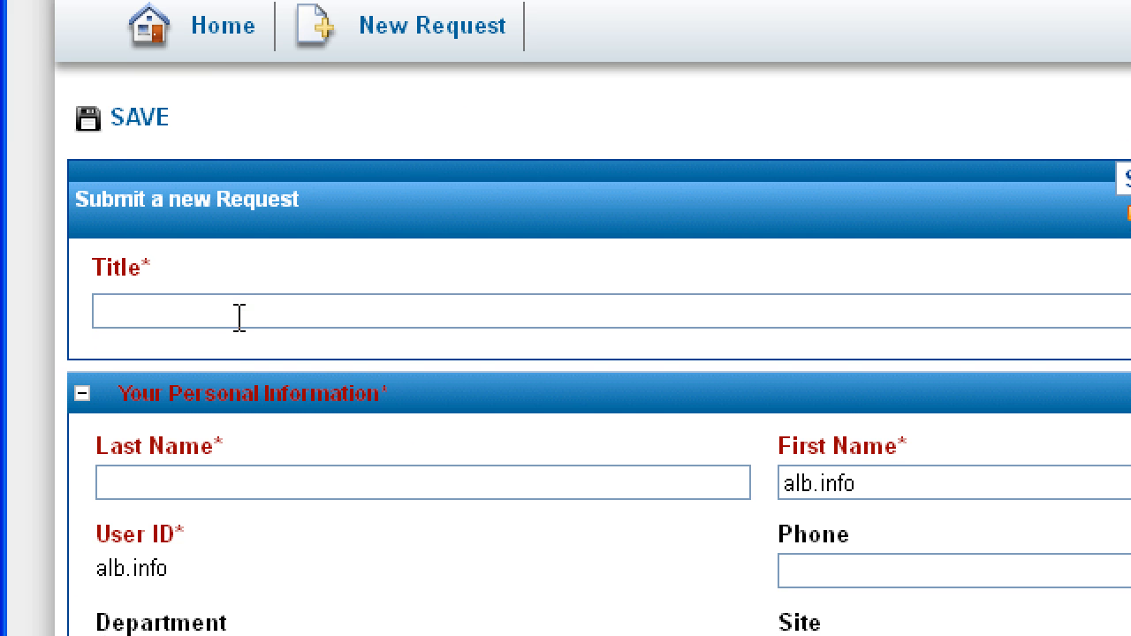
Enter 'Modem problem' as the request title.
click(119, 335)
text(Modem problem)
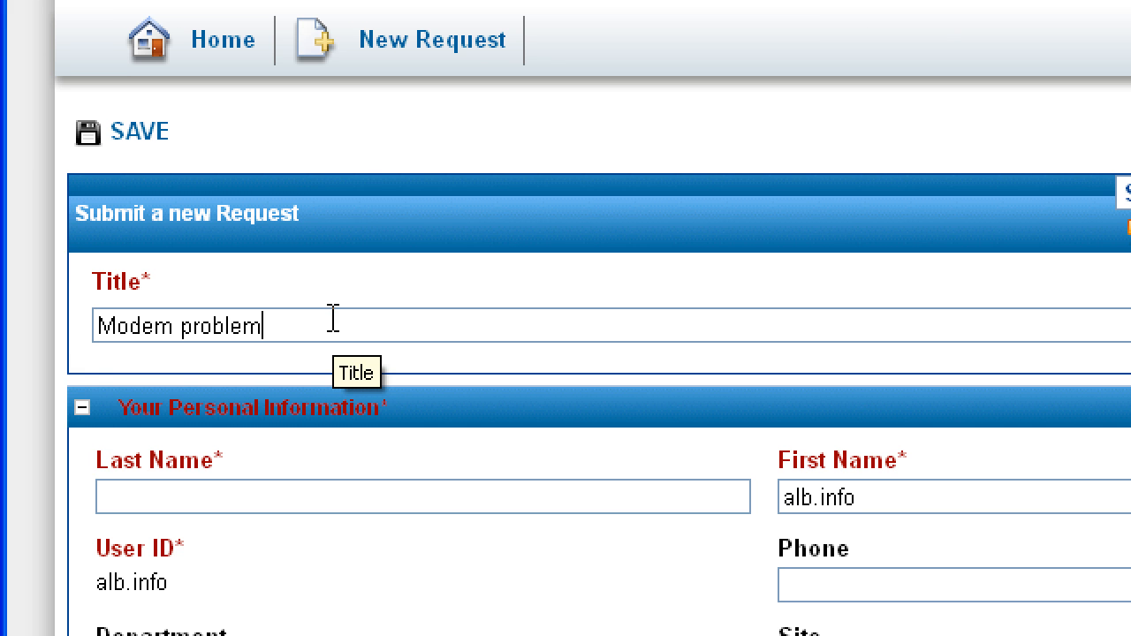
scroll(332, 319, down, 3)
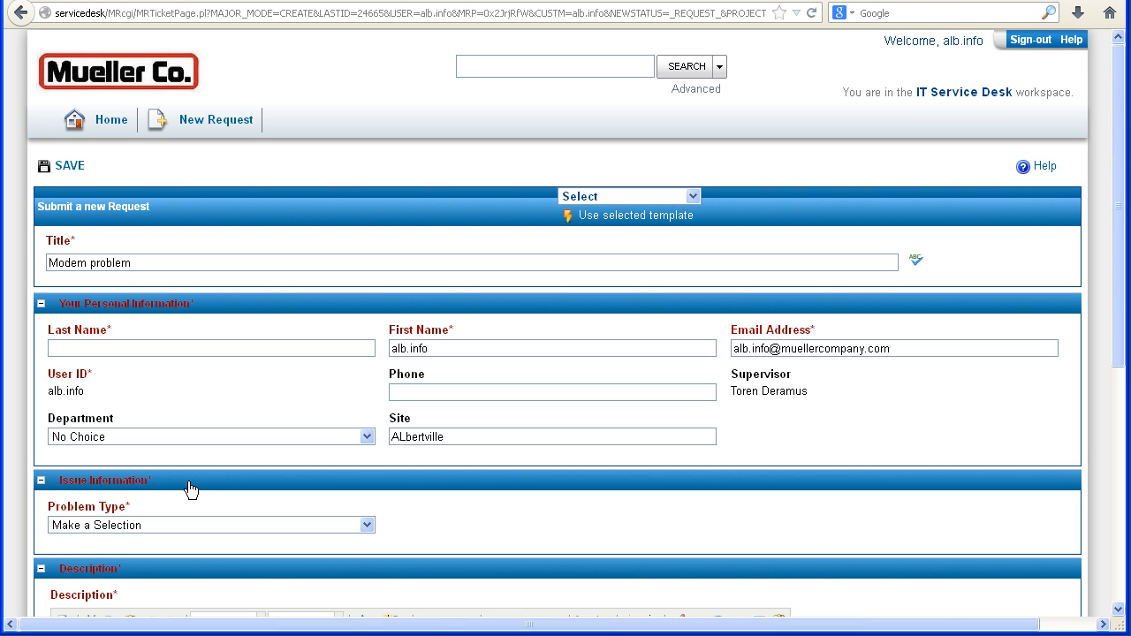
Set Problem Type to Hardware, Category to Modem and Symptom to Modem unresponsive.
scroll(189, 487, down, 2)
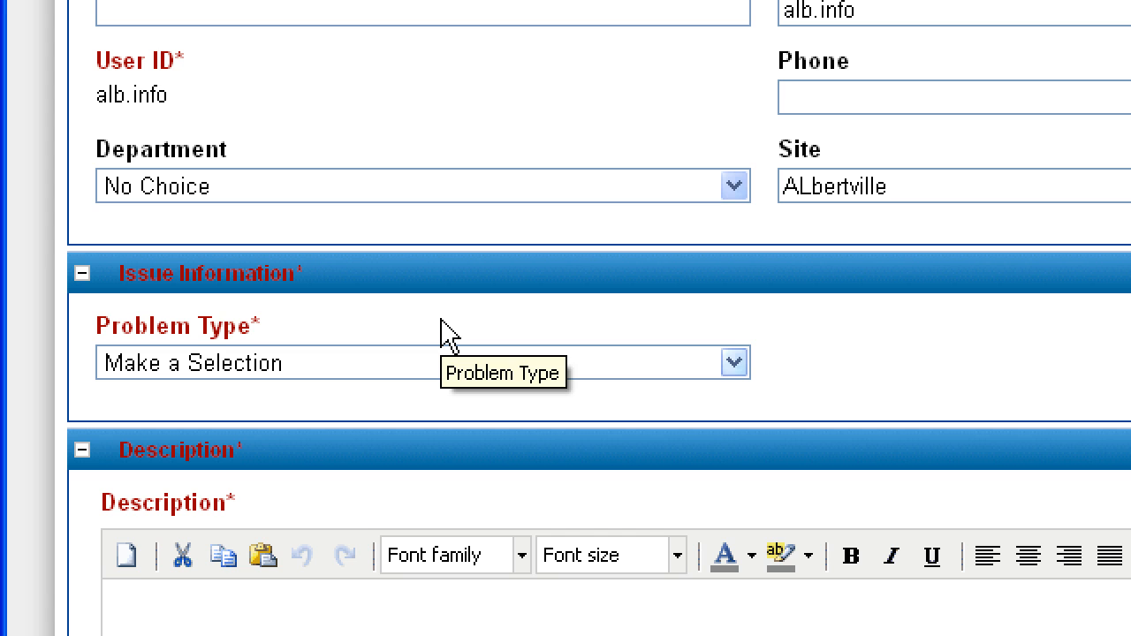
scroll(446, 335, down, 1)
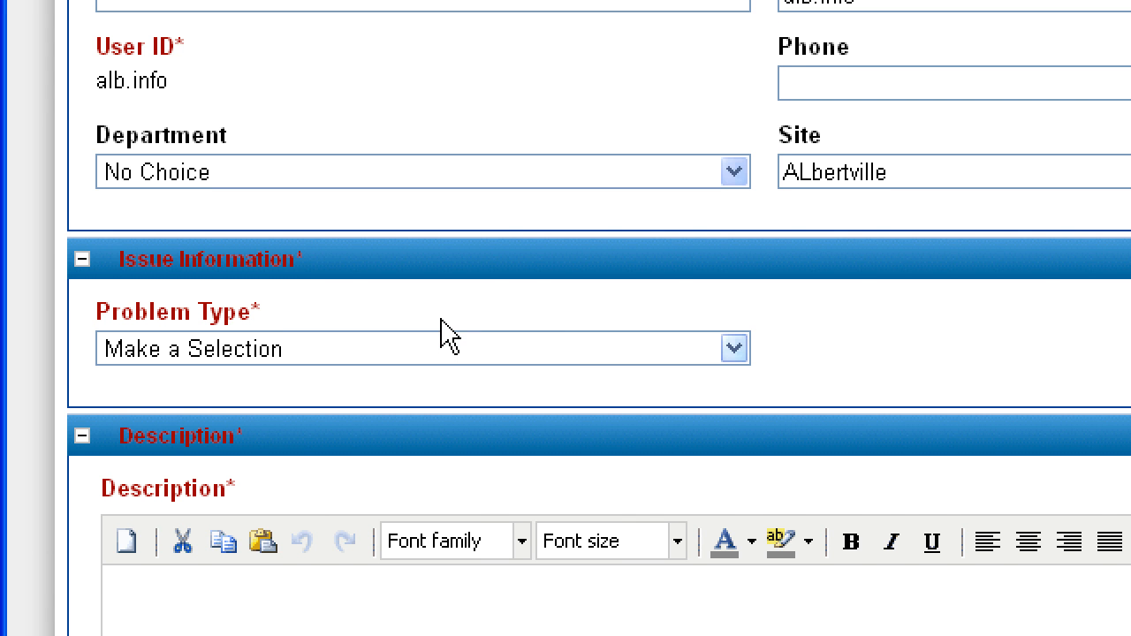
scroll(442, 320, down, 1)
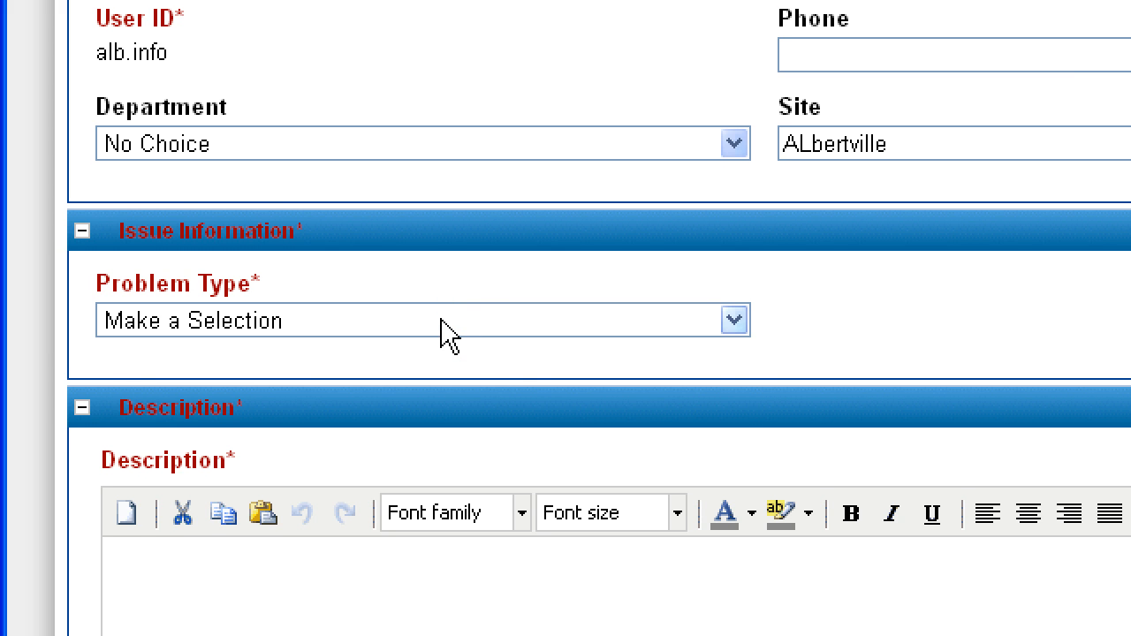
click(442, 320)
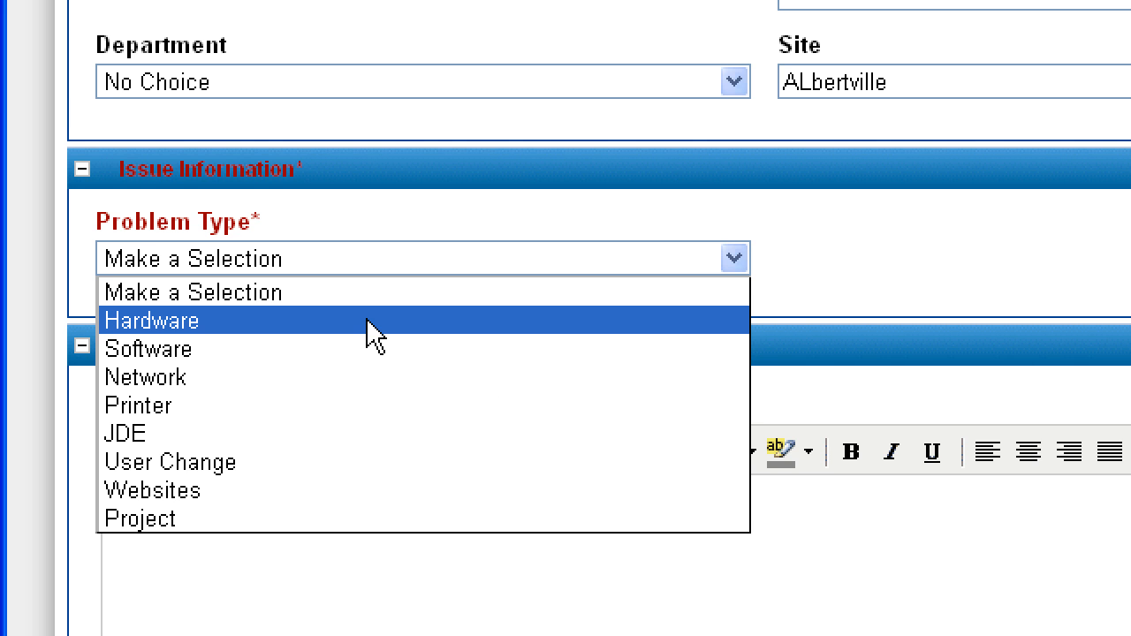
click(369, 323)
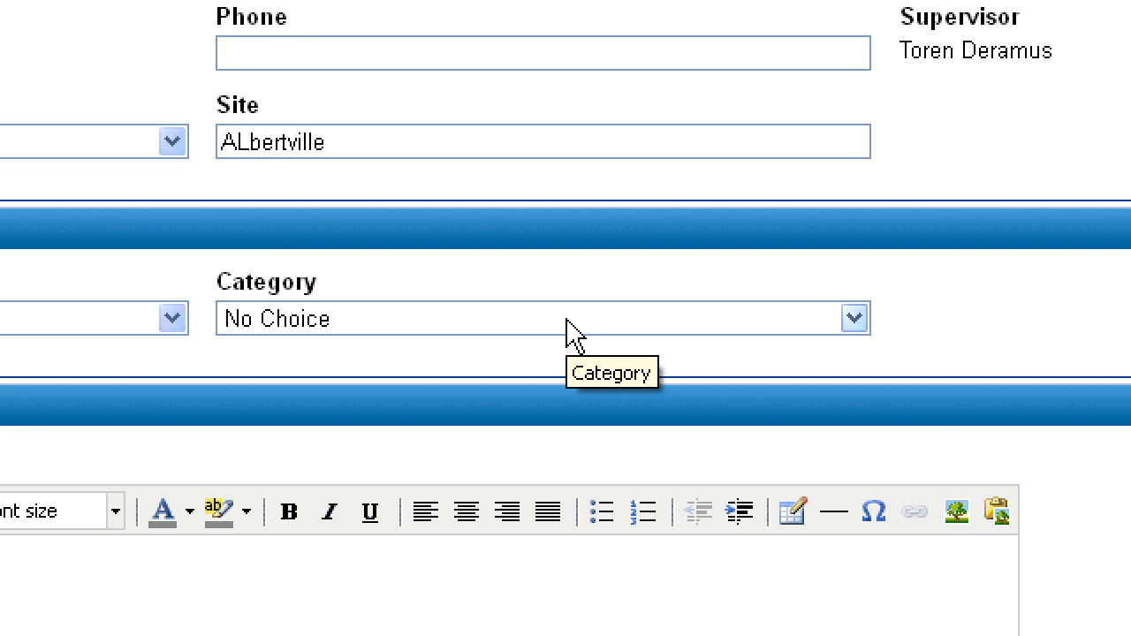
click(573, 334)
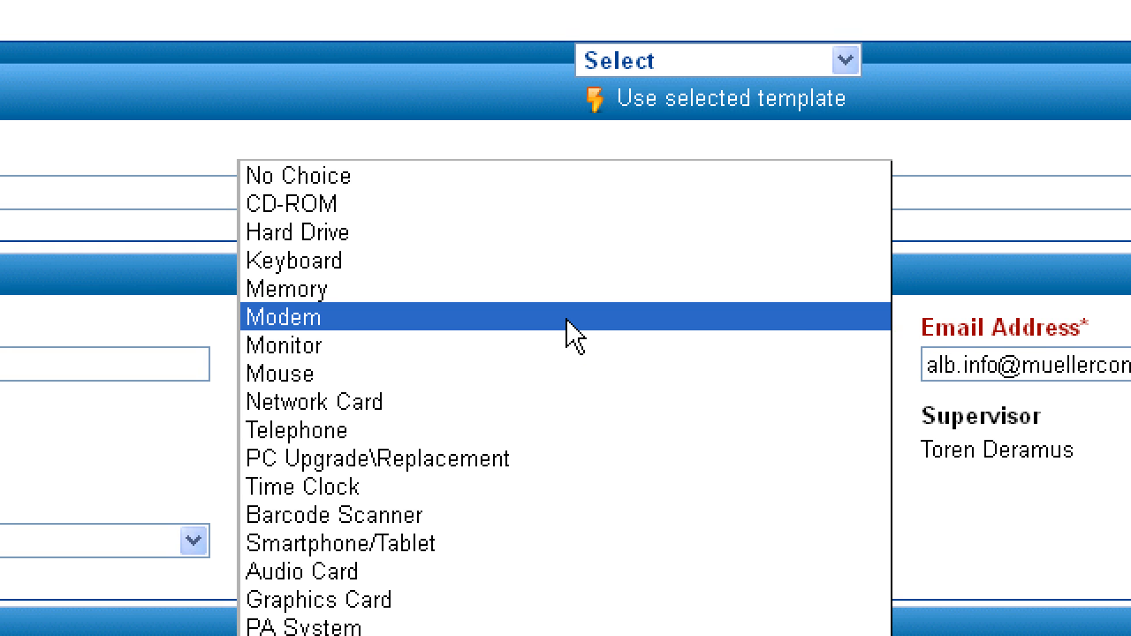
click(568, 321)
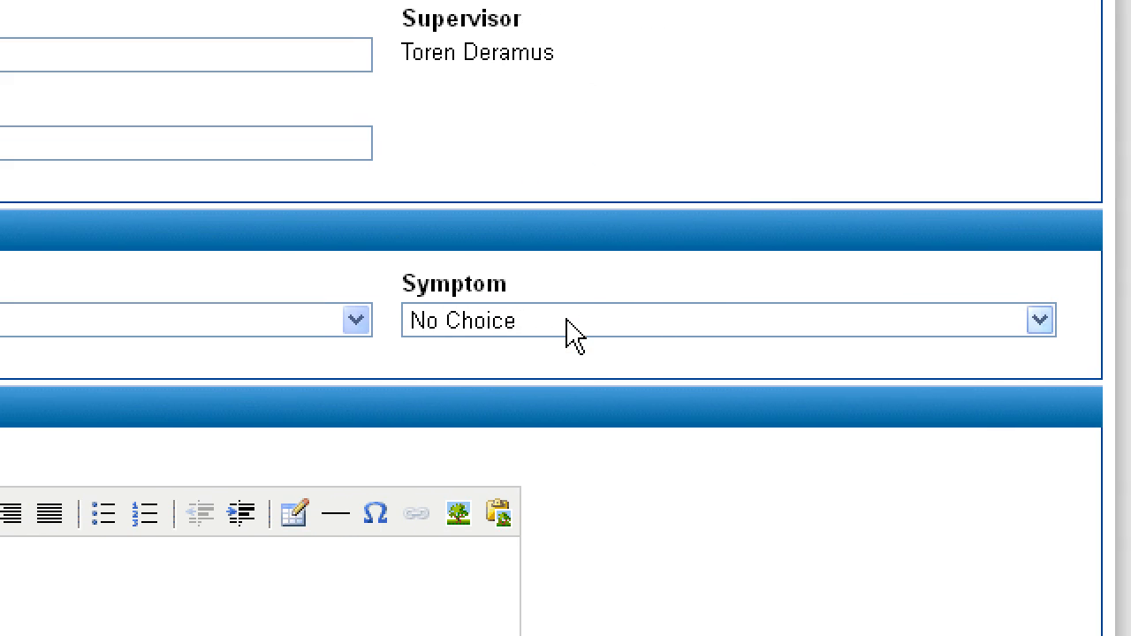
click(645, 329)
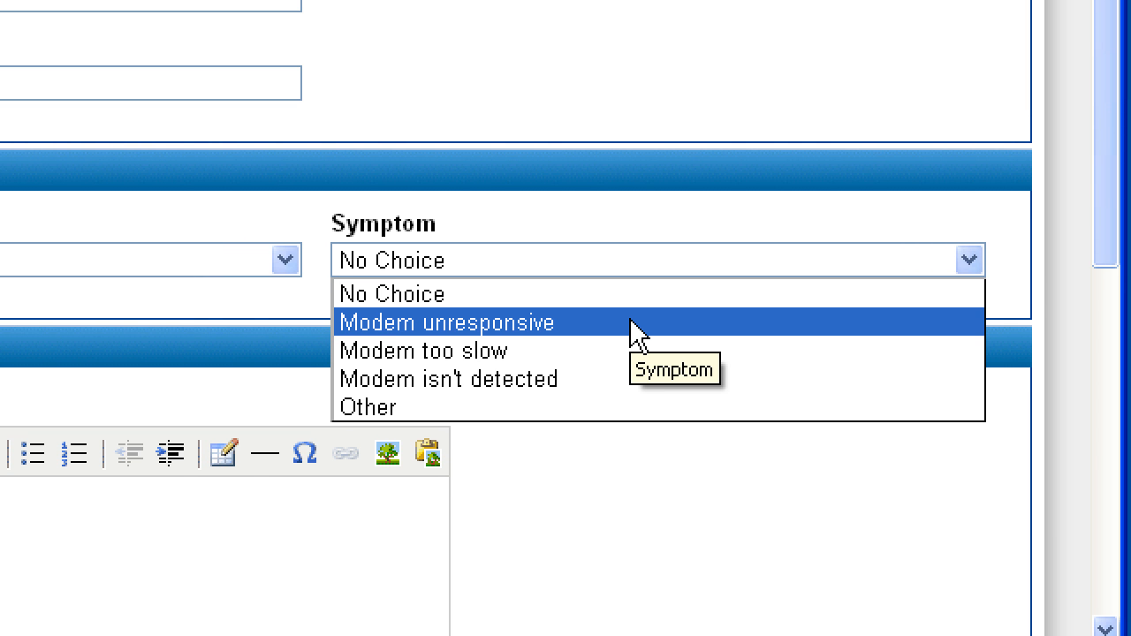
click(638, 327)
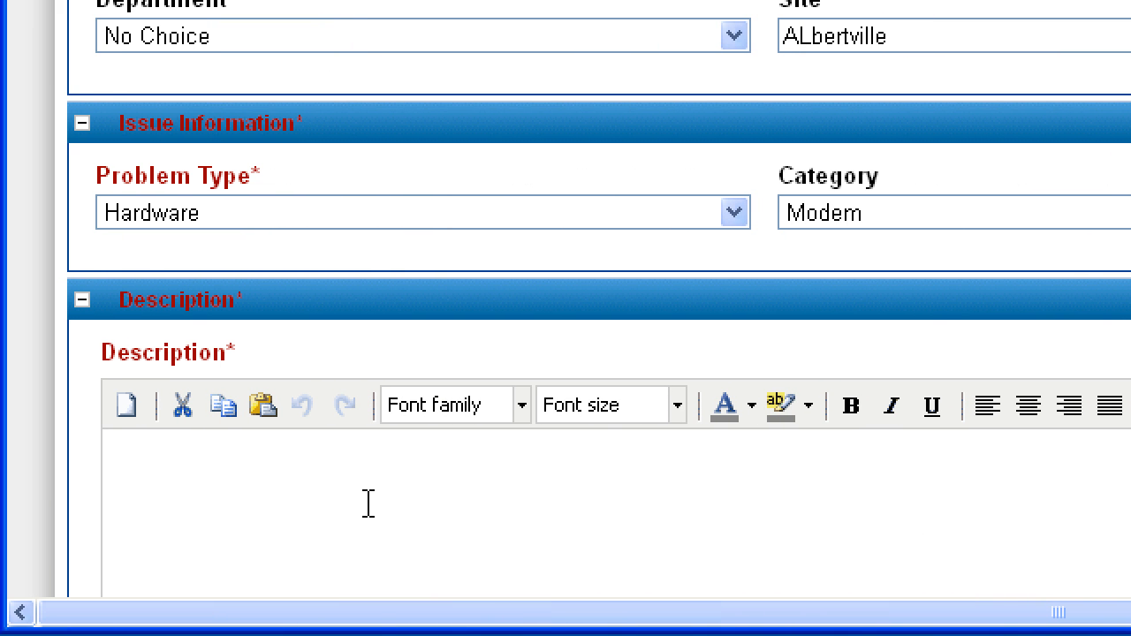
Enter 'Modem is inoperable' as the request description.
text(Modem is inoperable)
scroll(402, 477, down, 6)
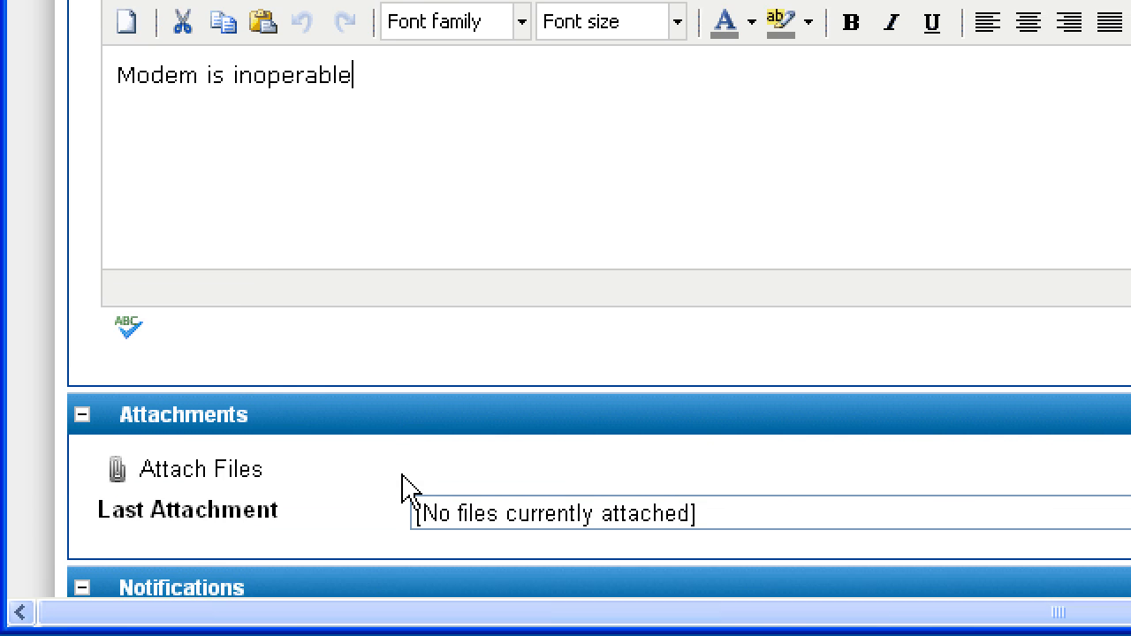
scroll(402, 484, down, 1)
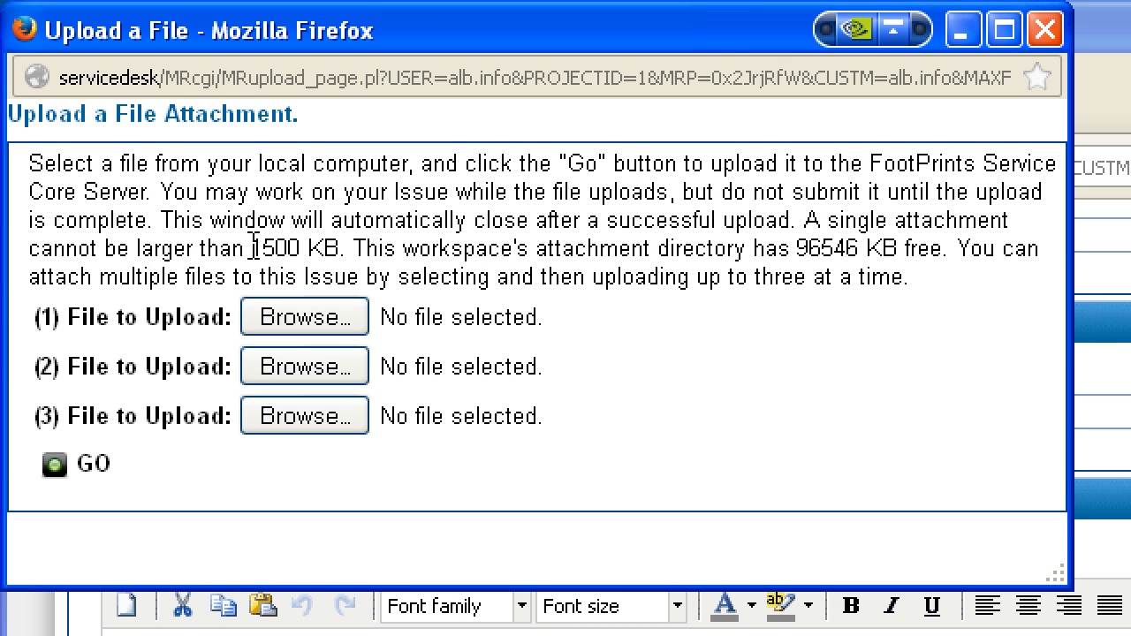
Upload supporting documentation.txt from the Desktop as the request's attachment.
drag(253, 248, 345, 248)
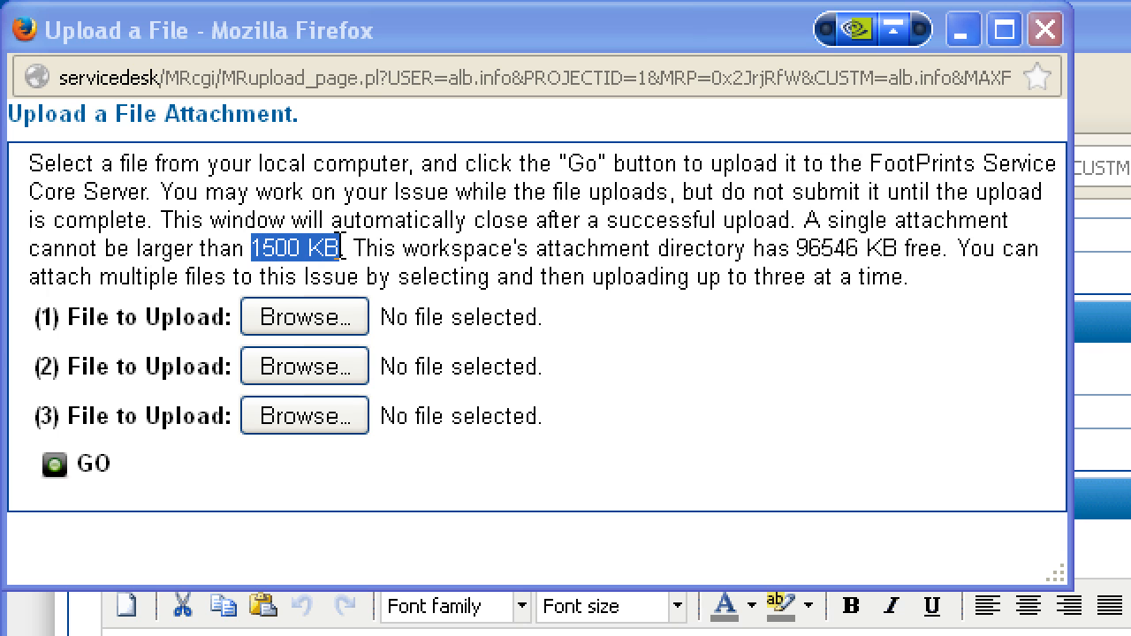
click(359, 246)
click(357, 316)
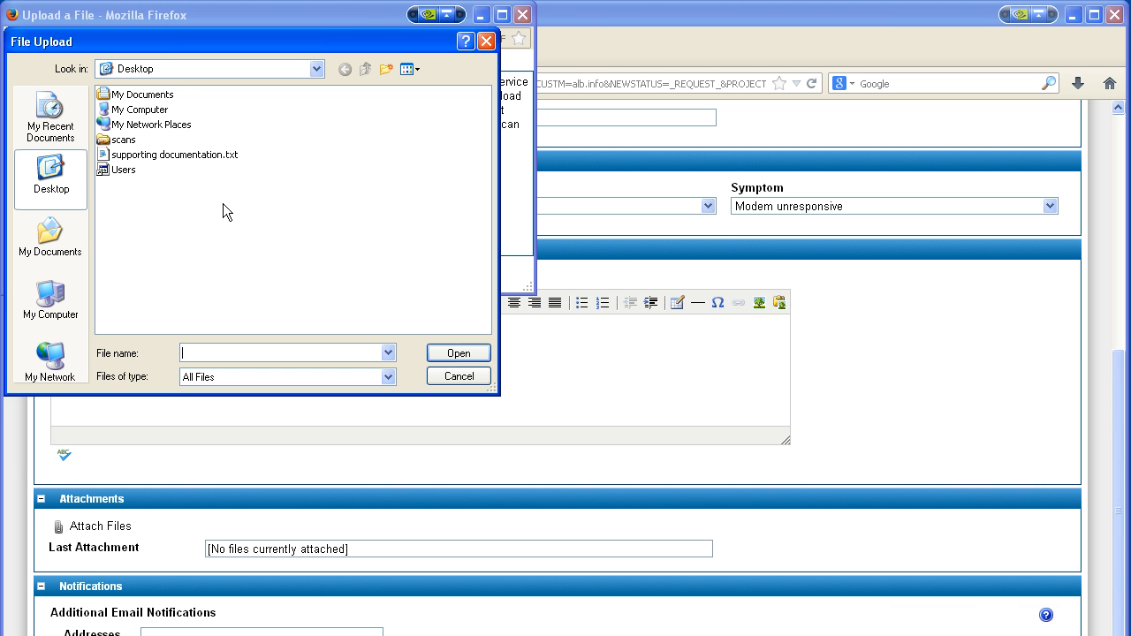
click(181, 156)
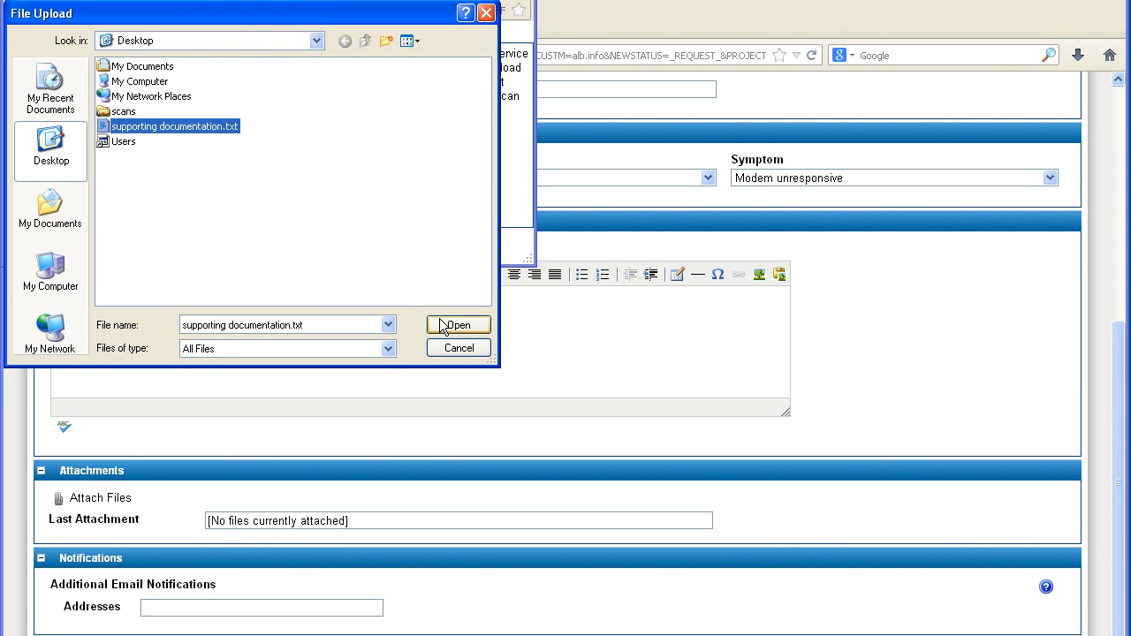
click(459, 352)
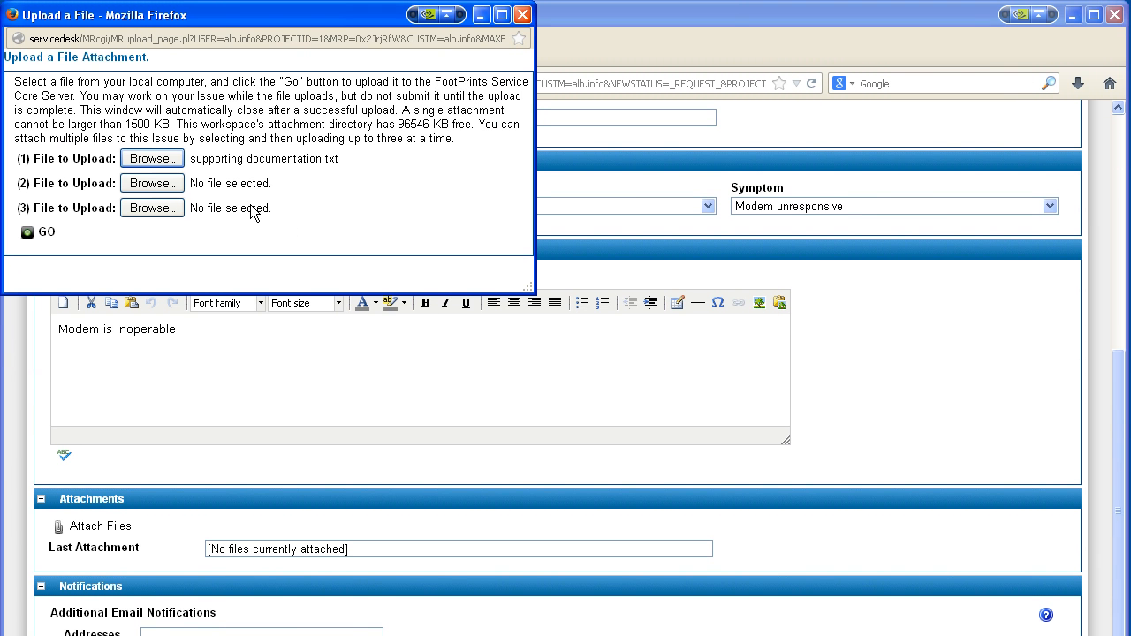
click(28, 233)
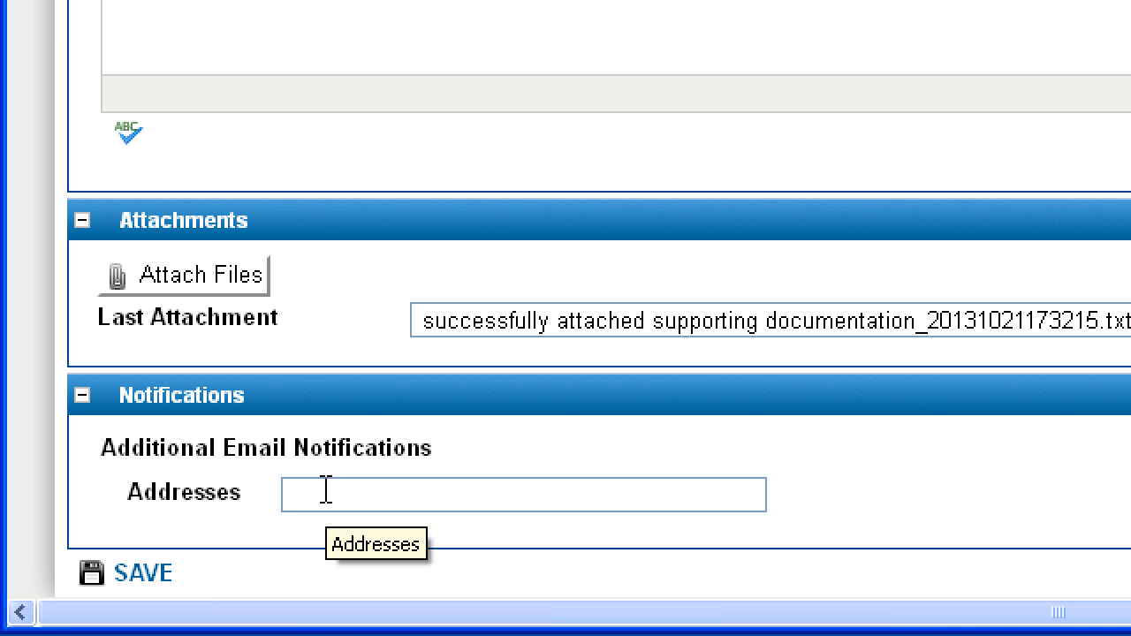
Add an extra notification e-mail address and save the modem request.
click(163, 564)
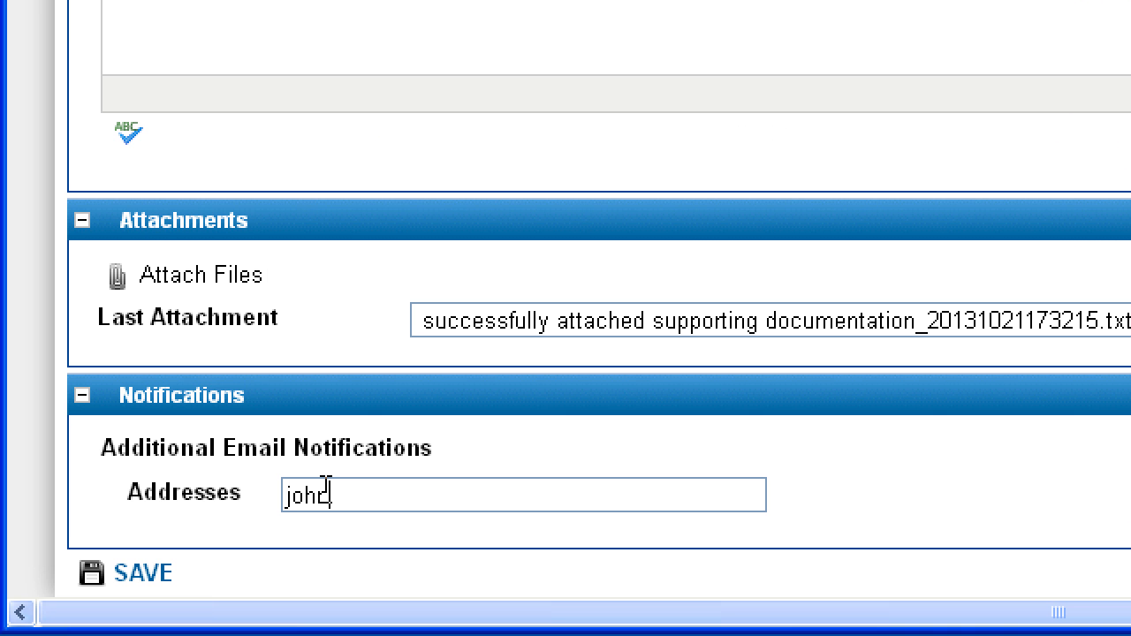
click(152, 573)
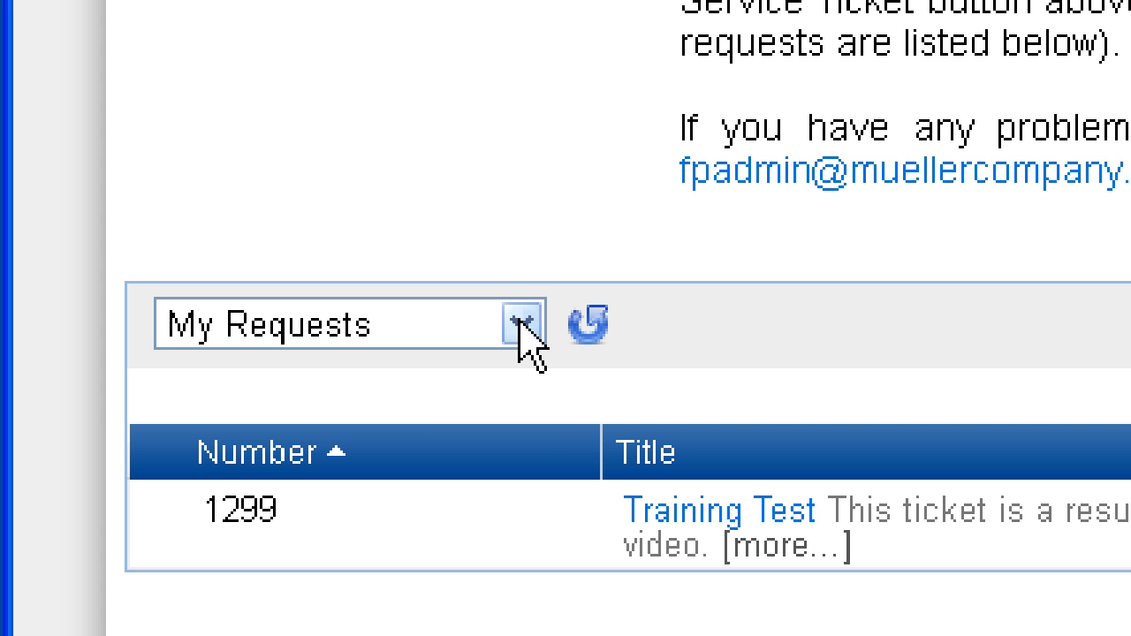
click(520, 324)
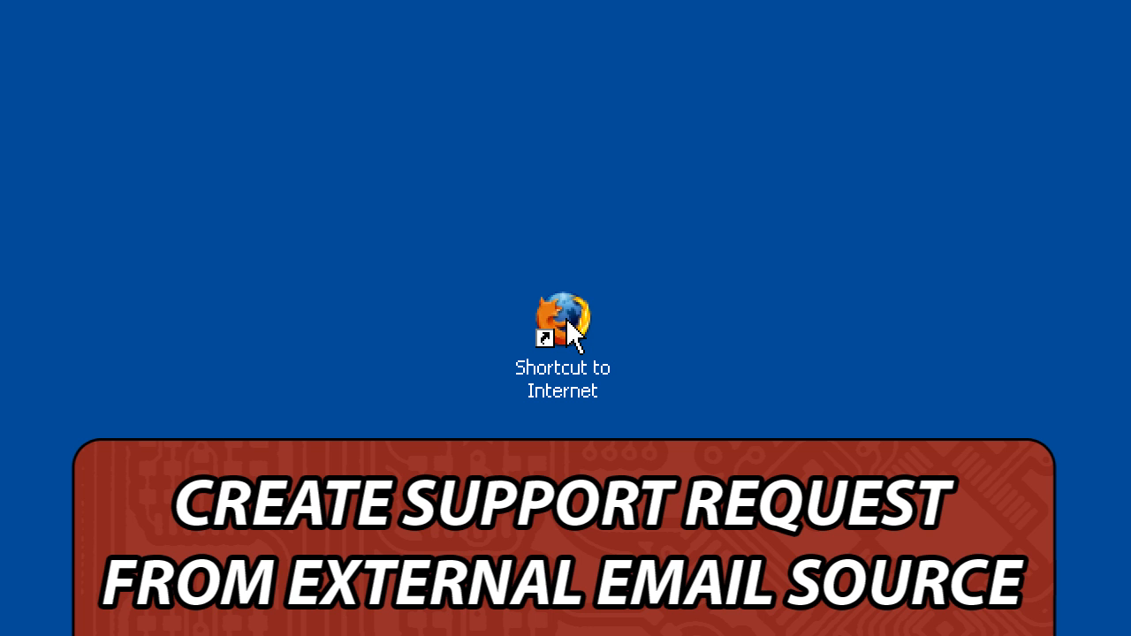
Open Firefox, go to Gmail and sign in with the employee username and password.
double_click(570, 329)
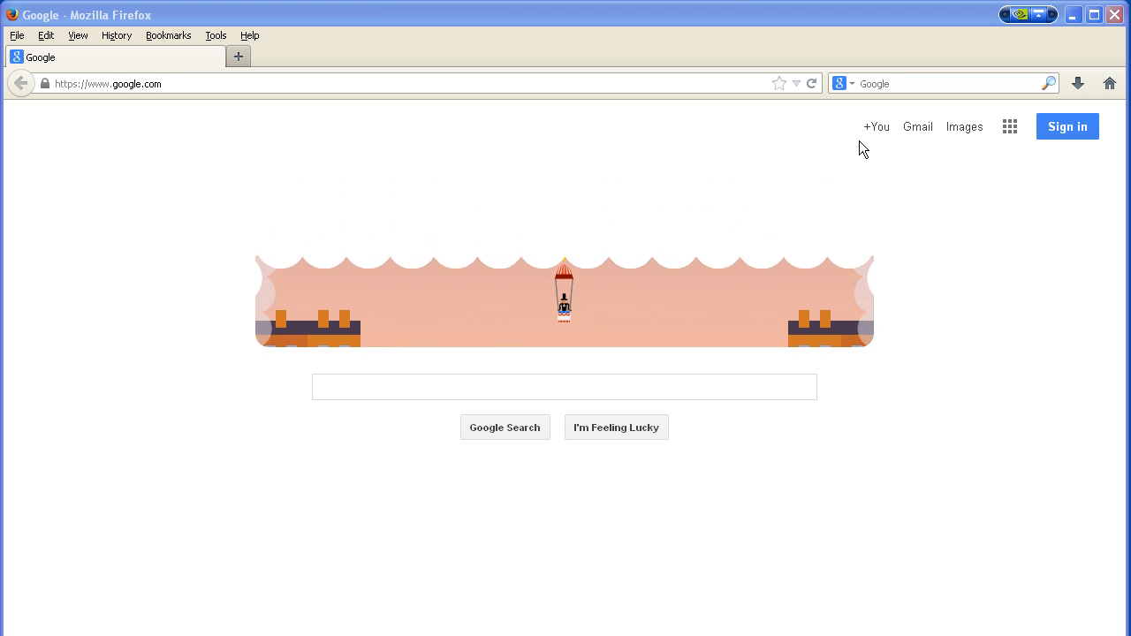
click(924, 128)
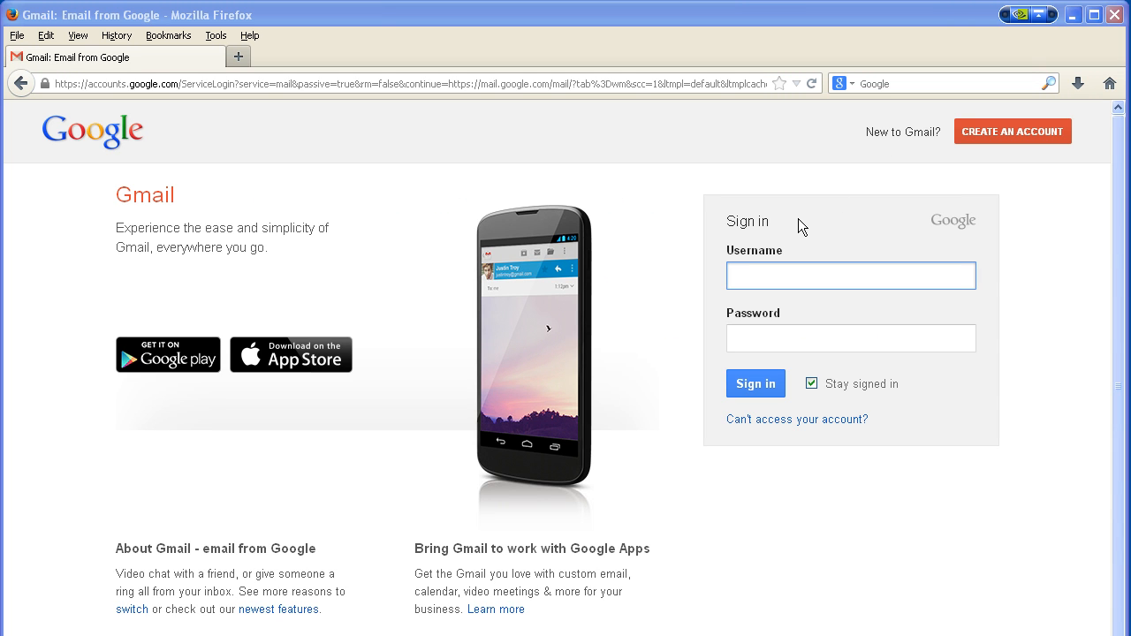
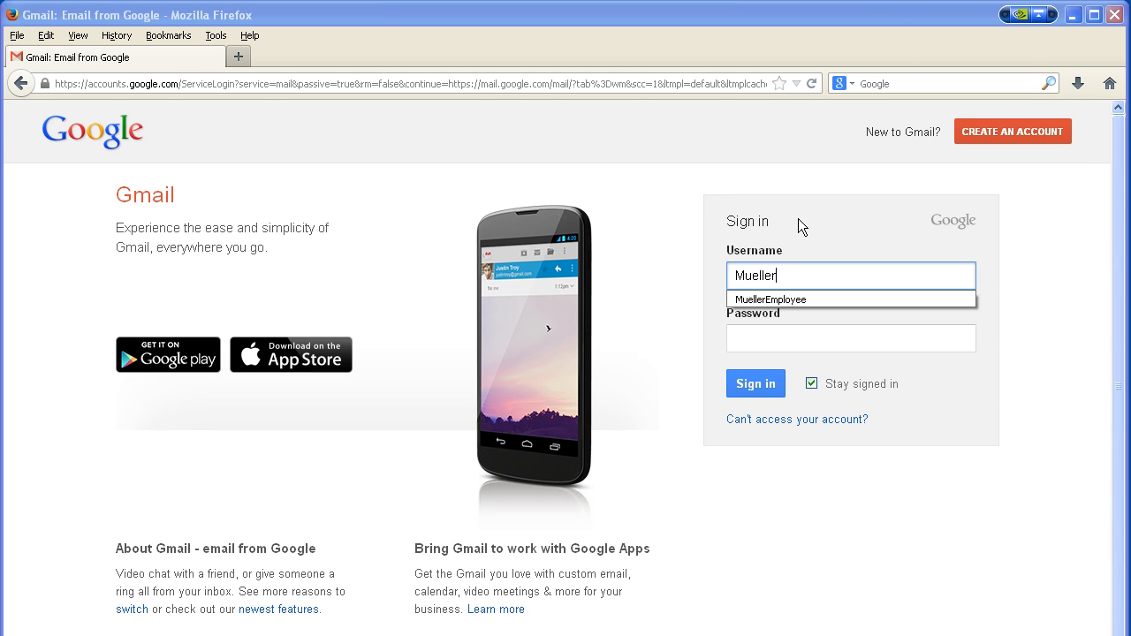
key(Tab)
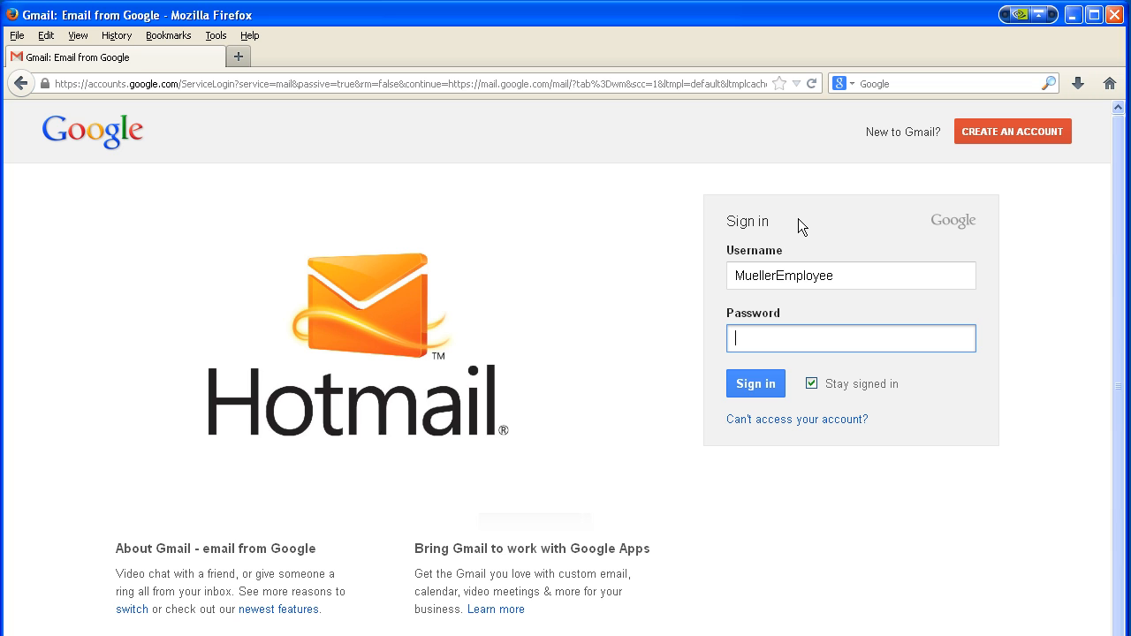
text(********)
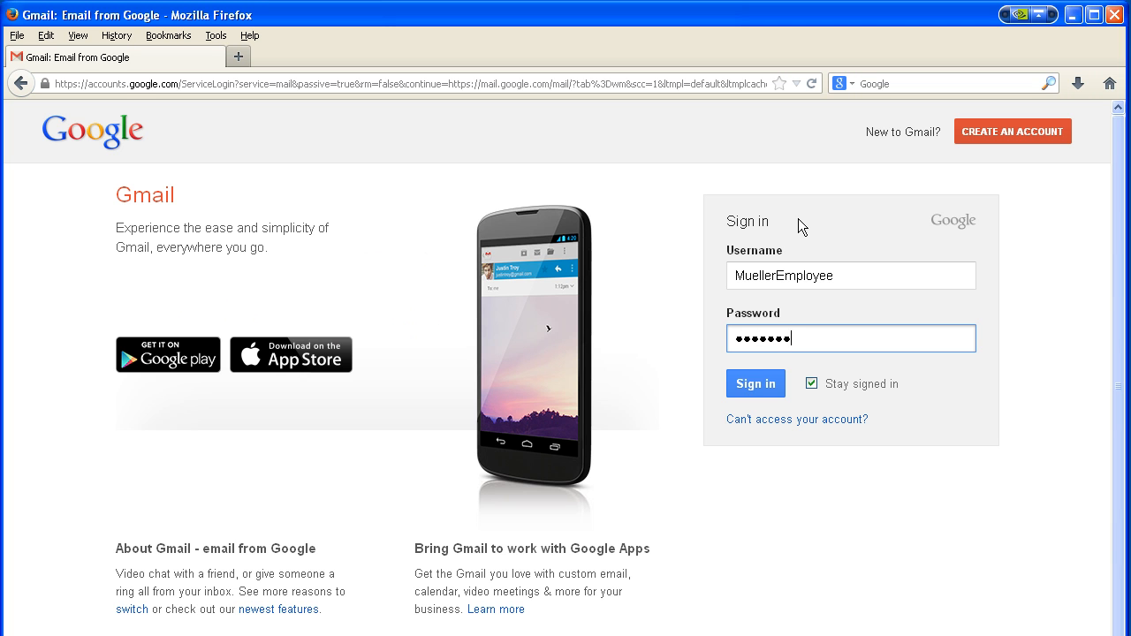
click(756, 384)
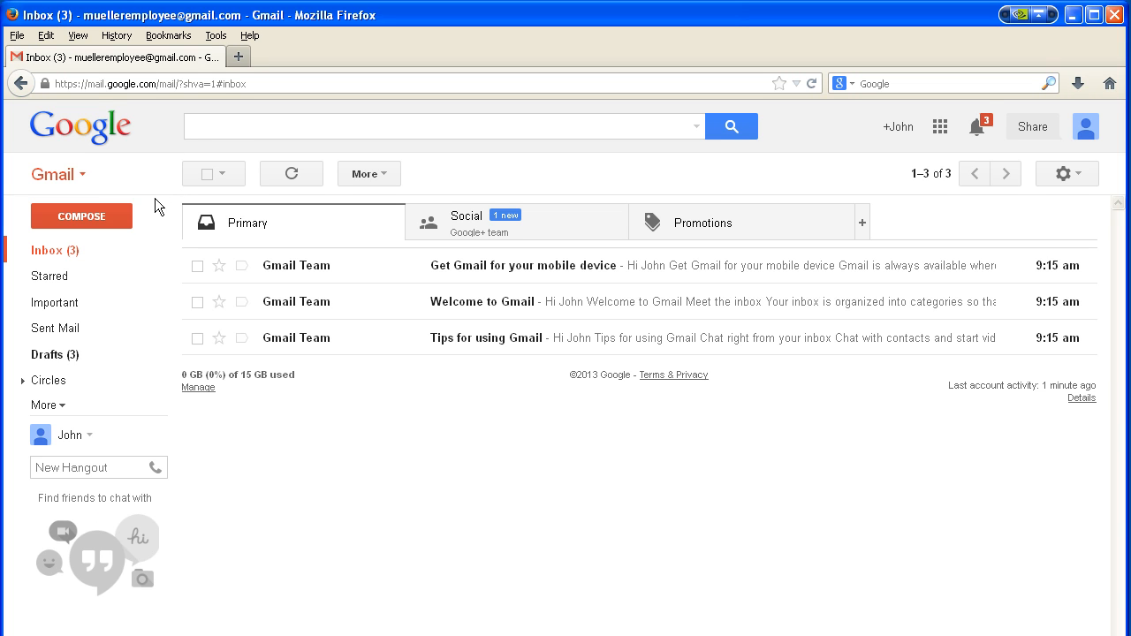
Email the service desk 'Hard Drive Failure', reporting a constantly spinning drive and extremely slow PC.
click(119, 217)
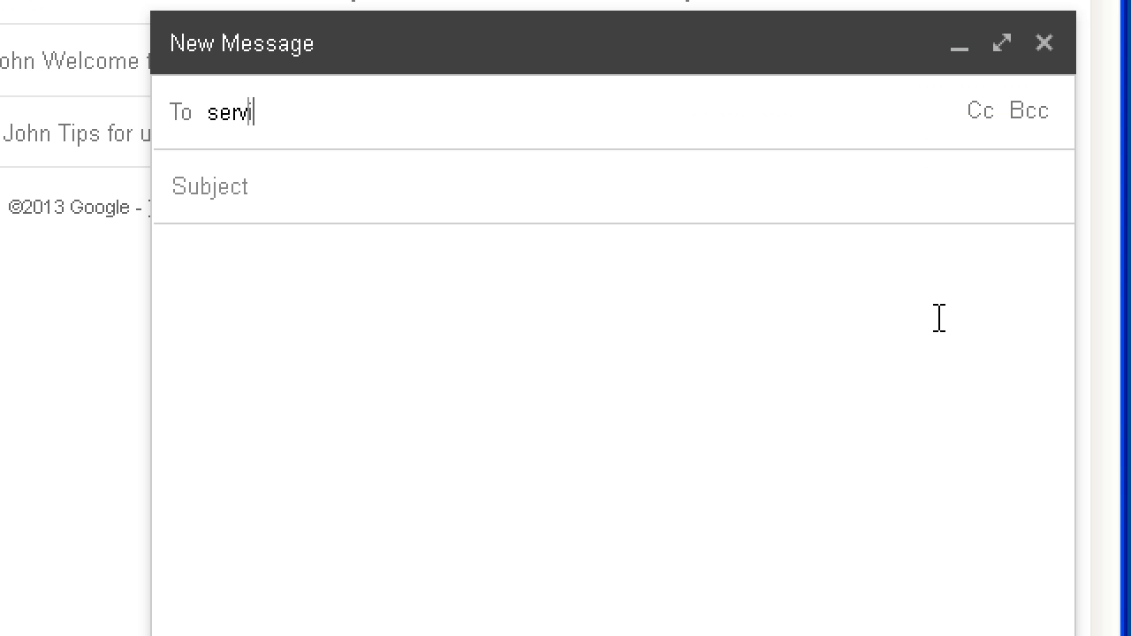
key(Return)
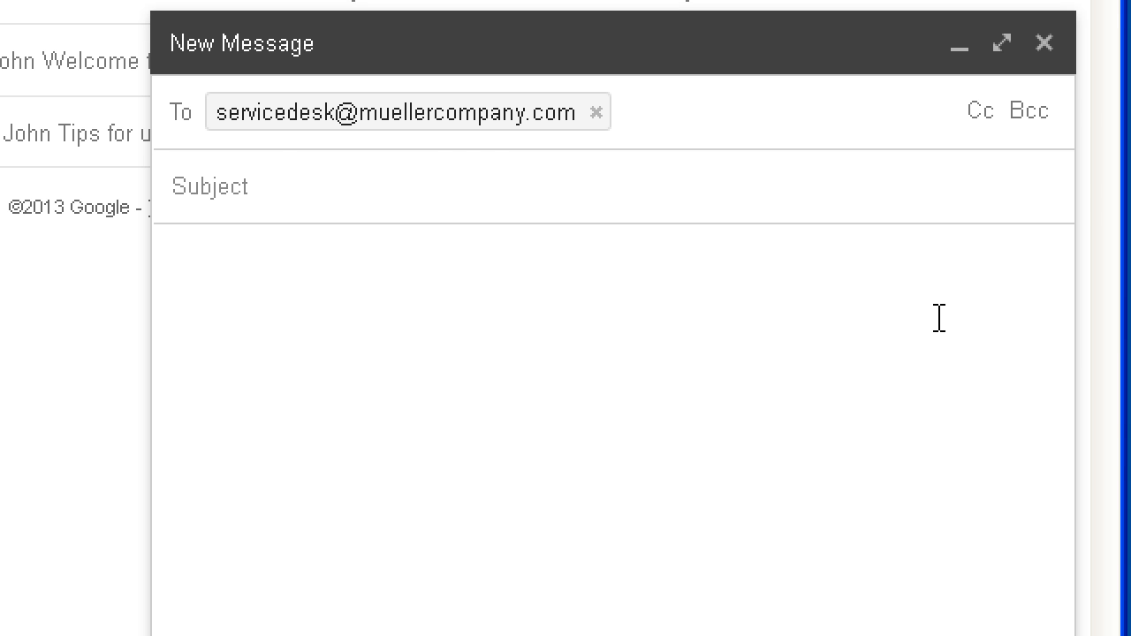
key(Tab)
text(Hard Drive)
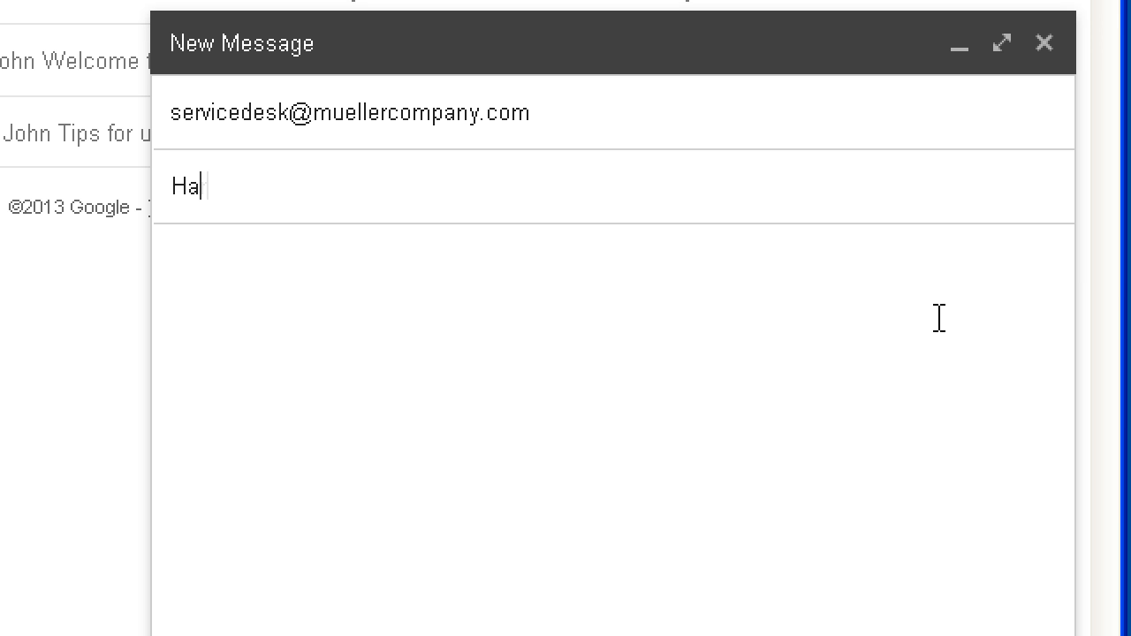
text(ure)
key(Tab)
text(My hard drive is constantly spinning and the pc is running extremely slow.)
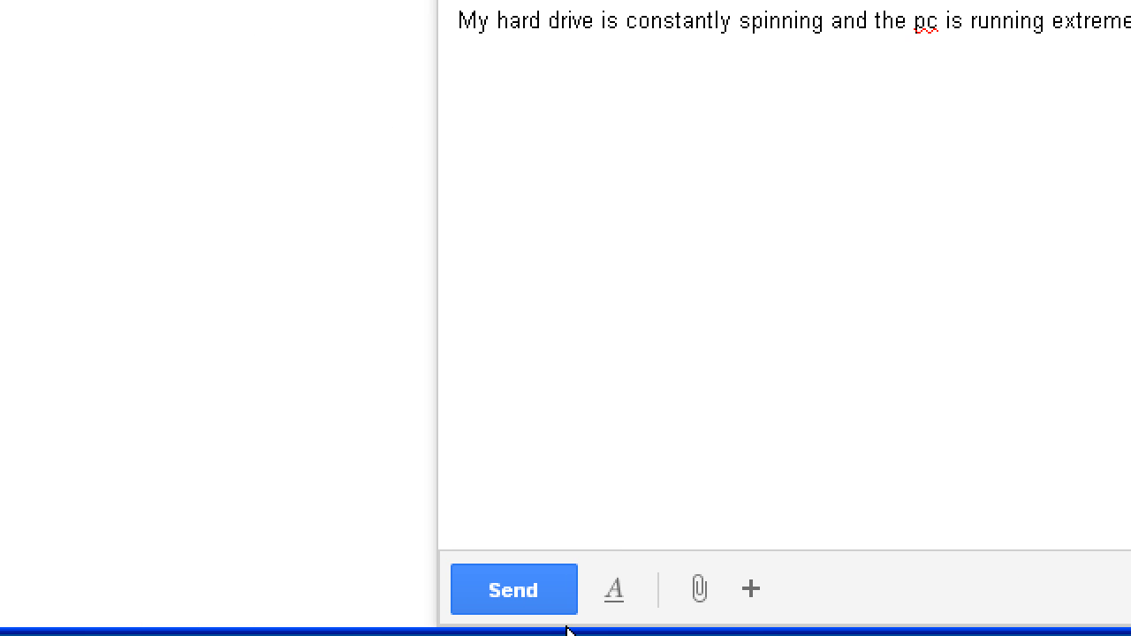
click(555, 606)
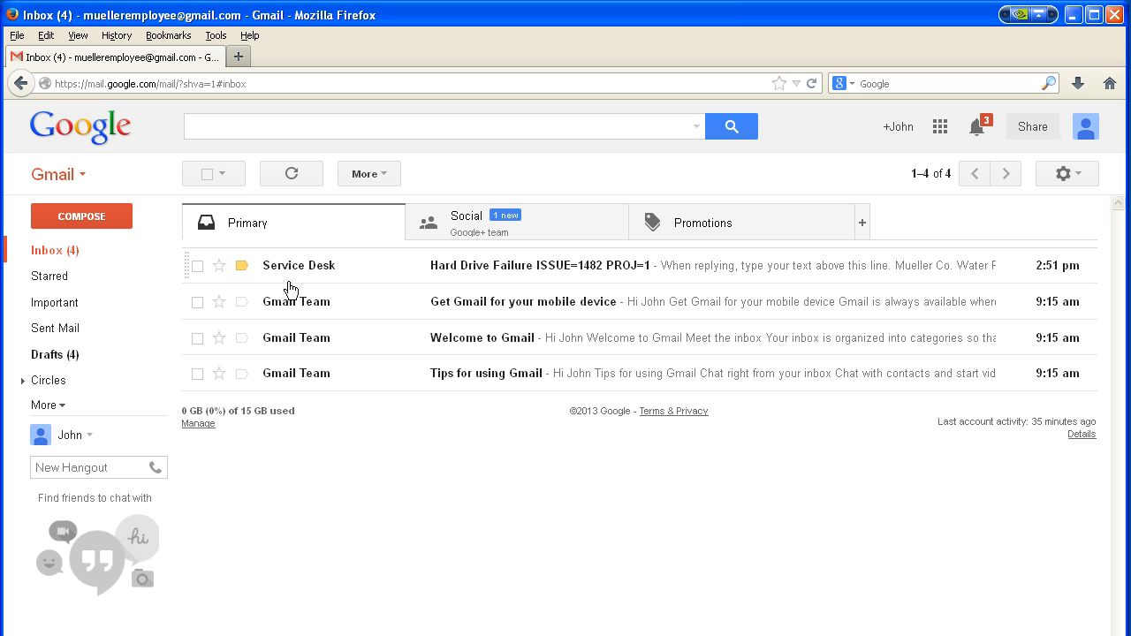